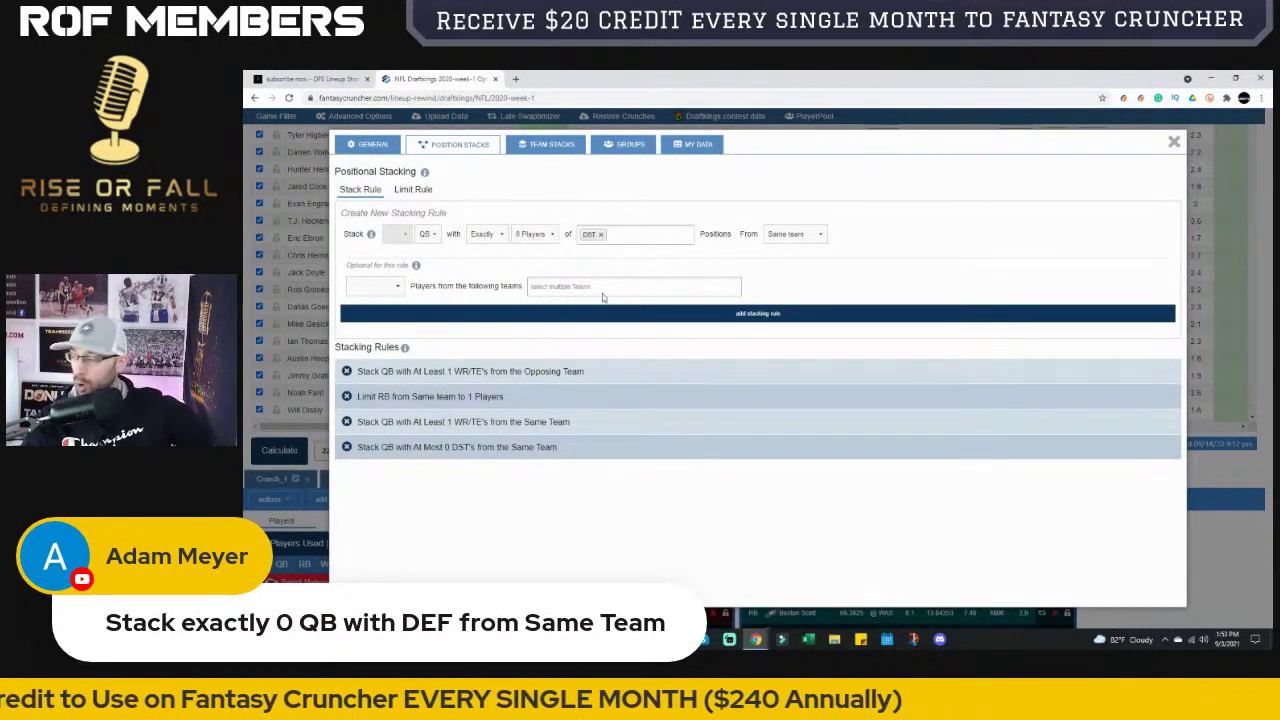
# Add a rule stacking QB with exactly 0 same-team DST, including only KC players, and delete the matching rule that has no team restriction
pyautogui.click(381, 289)
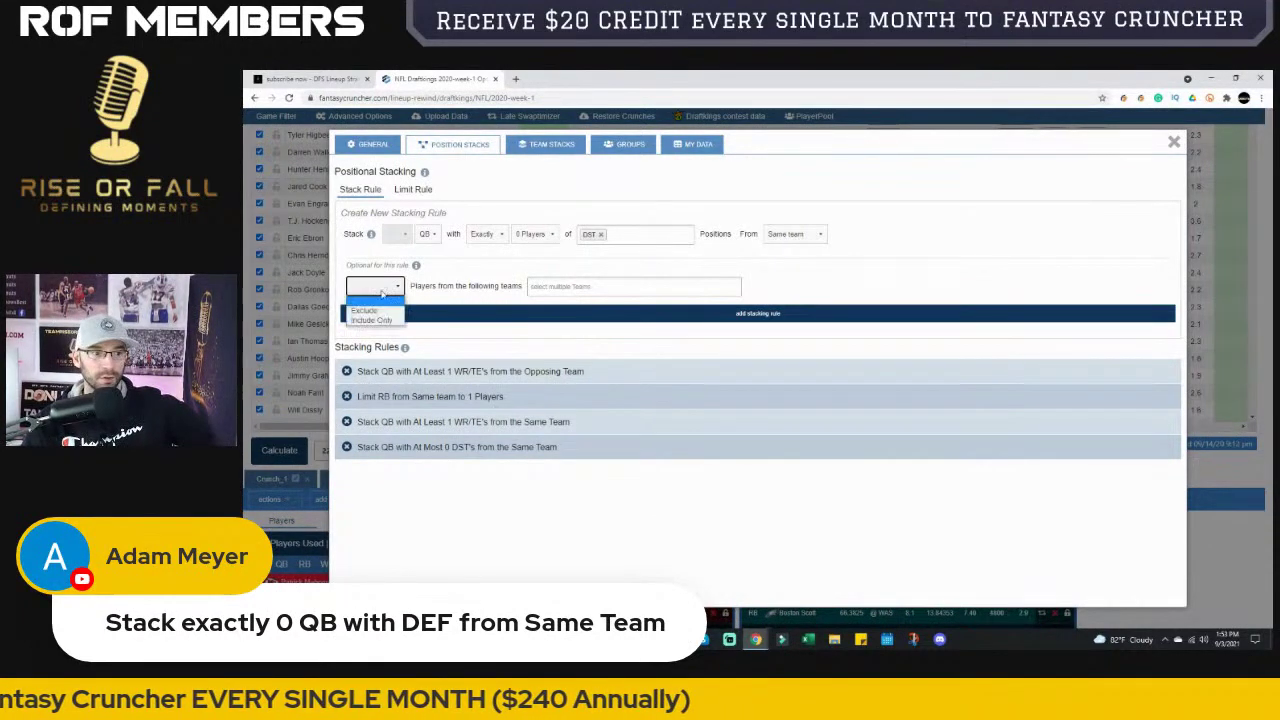
pyautogui.click(386, 320)
pyautogui.click(538, 292)
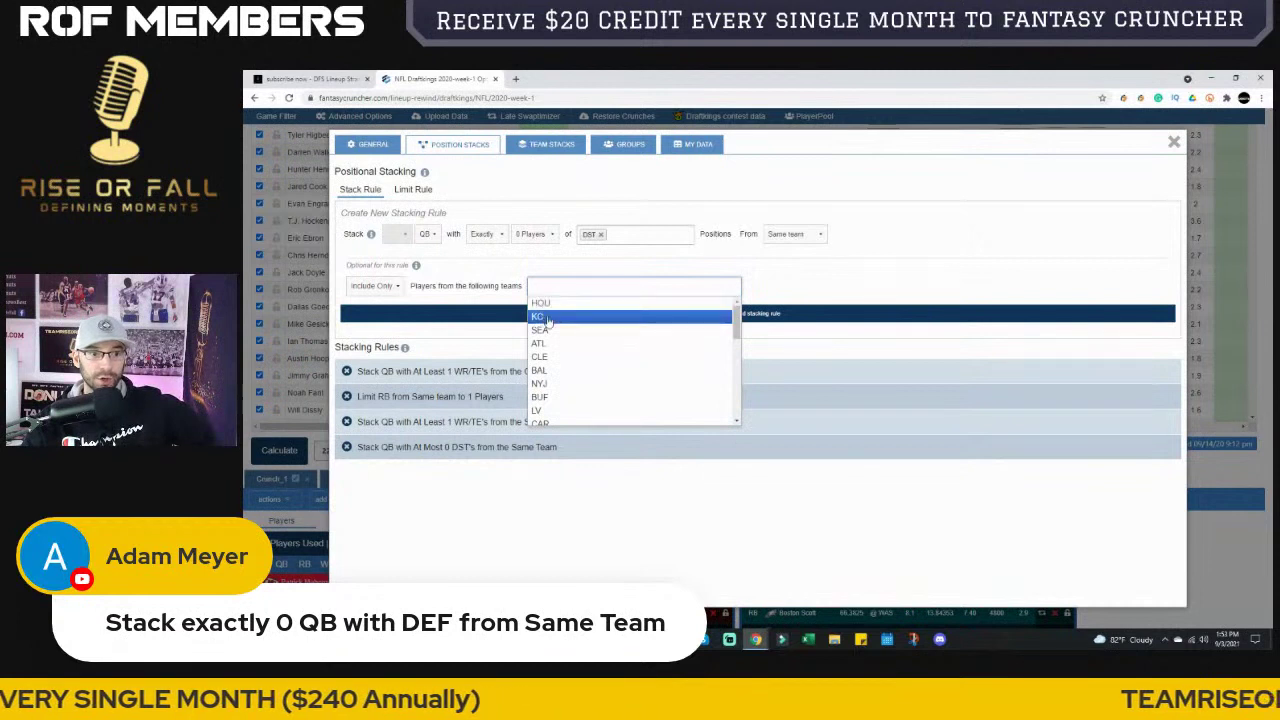
pyautogui.click(547, 318)
pyautogui.click(700, 314)
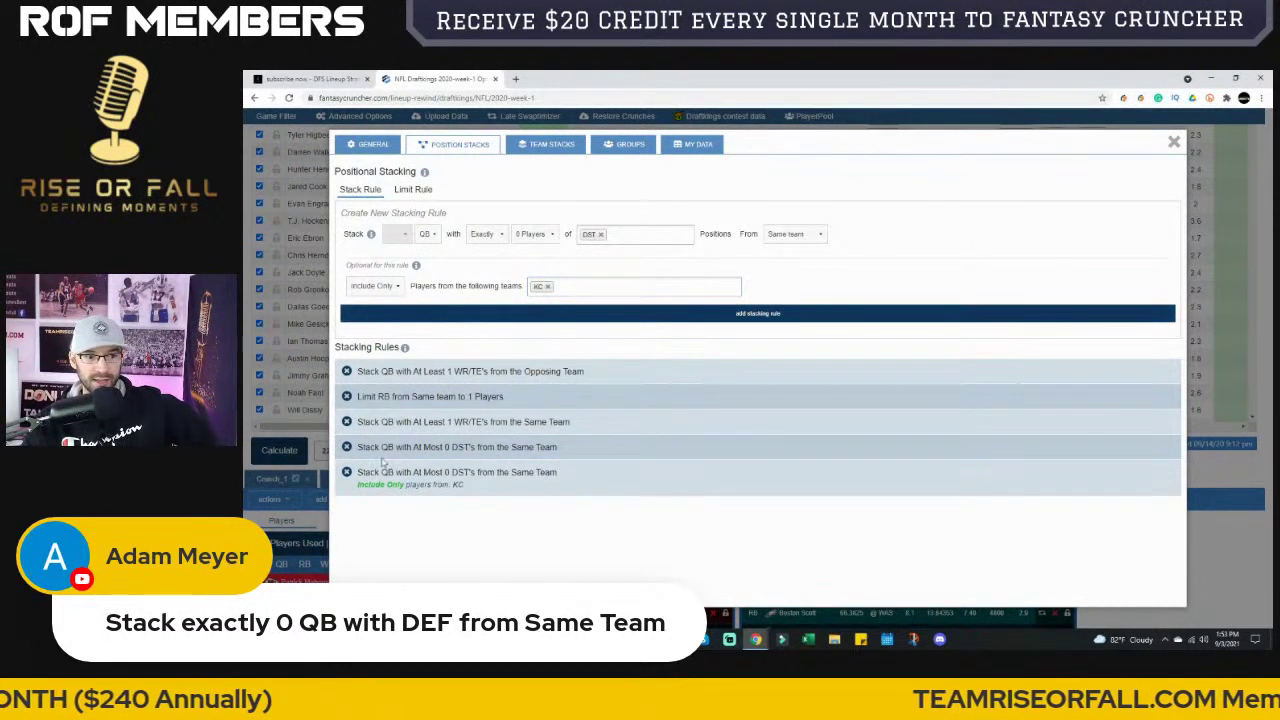
pyautogui.click(347, 447)
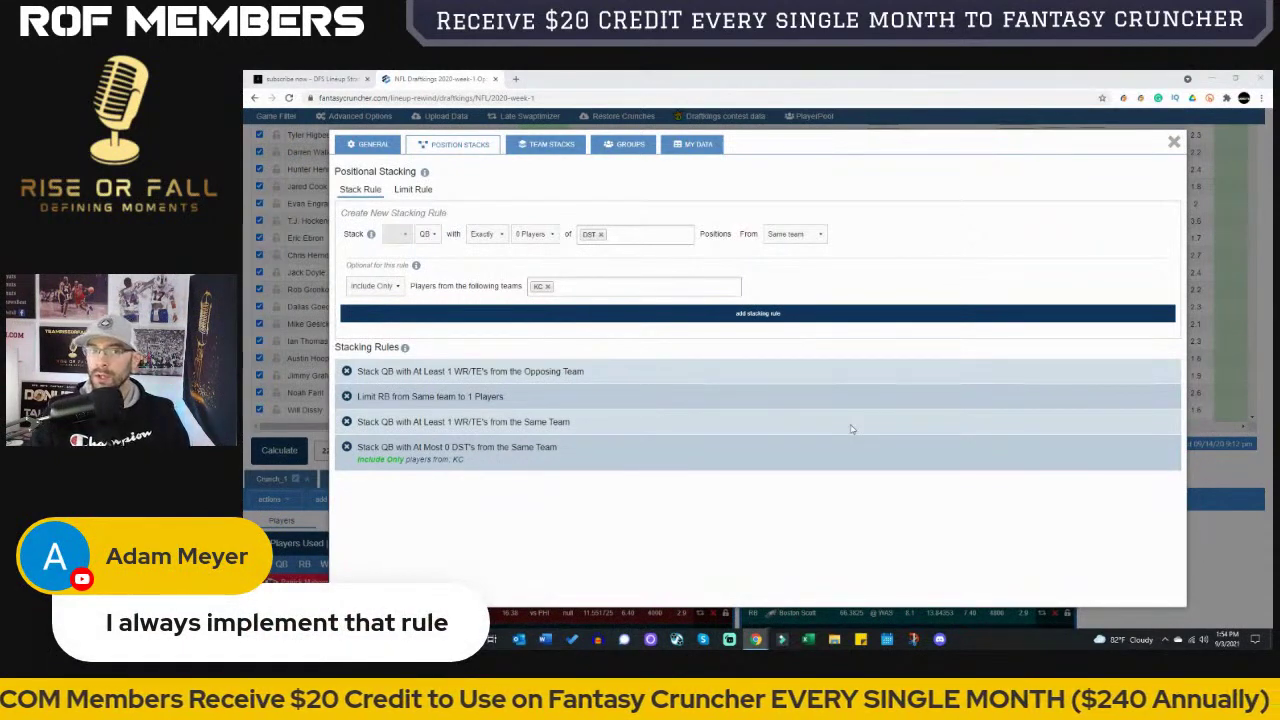
# Replace KC with BAL in the optional team filter and add the same QB with 0 DST stacking rule for that team
pyautogui.click(546, 287)
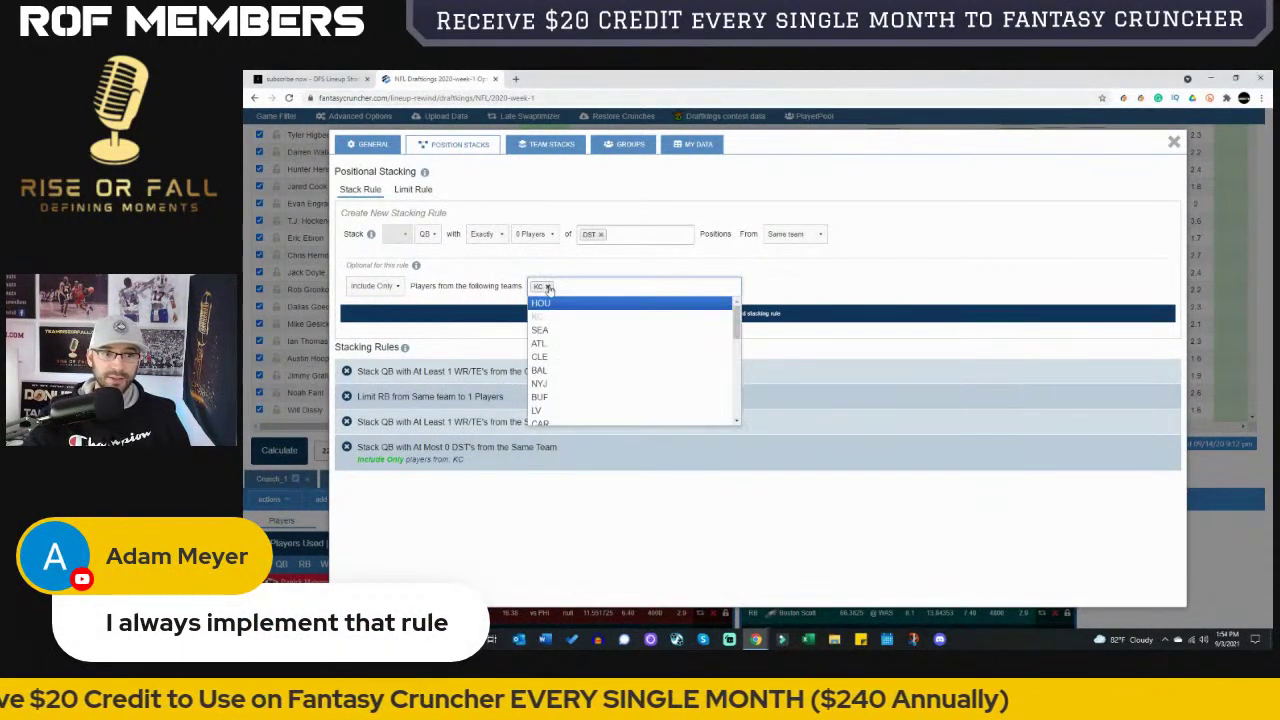
pyautogui.click(573, 370)
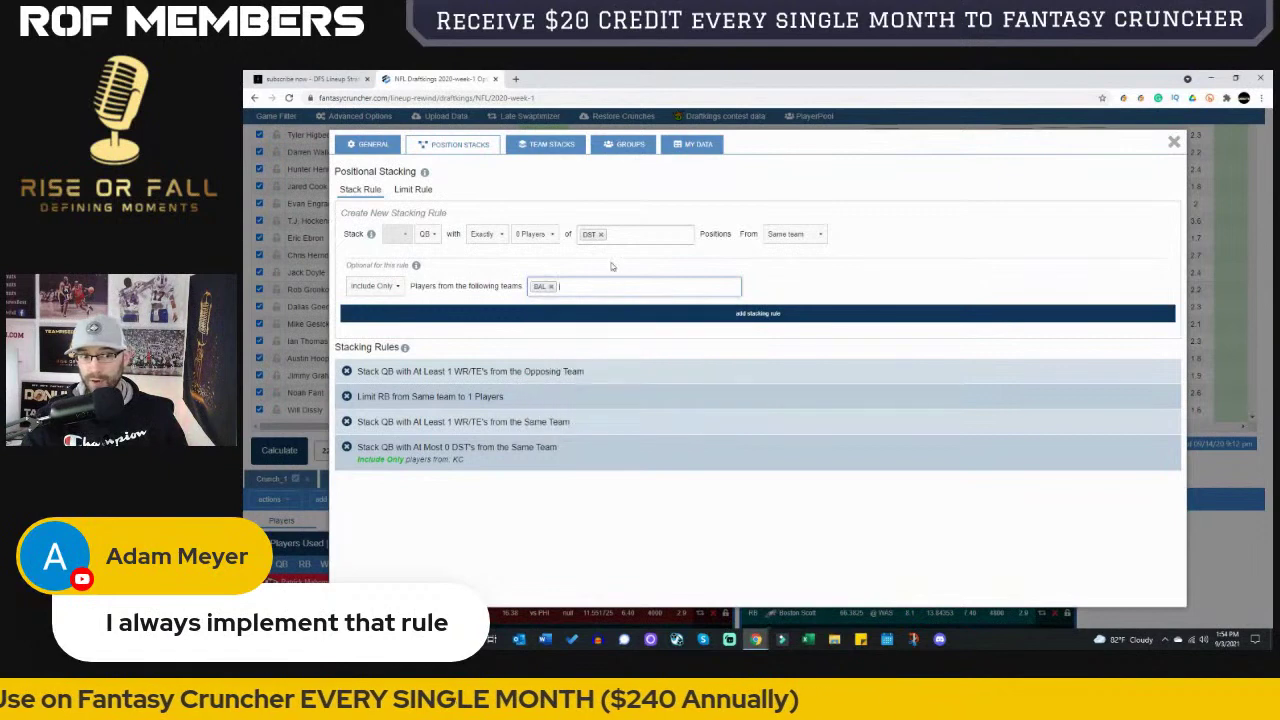
pyautogui.click(838, 318)
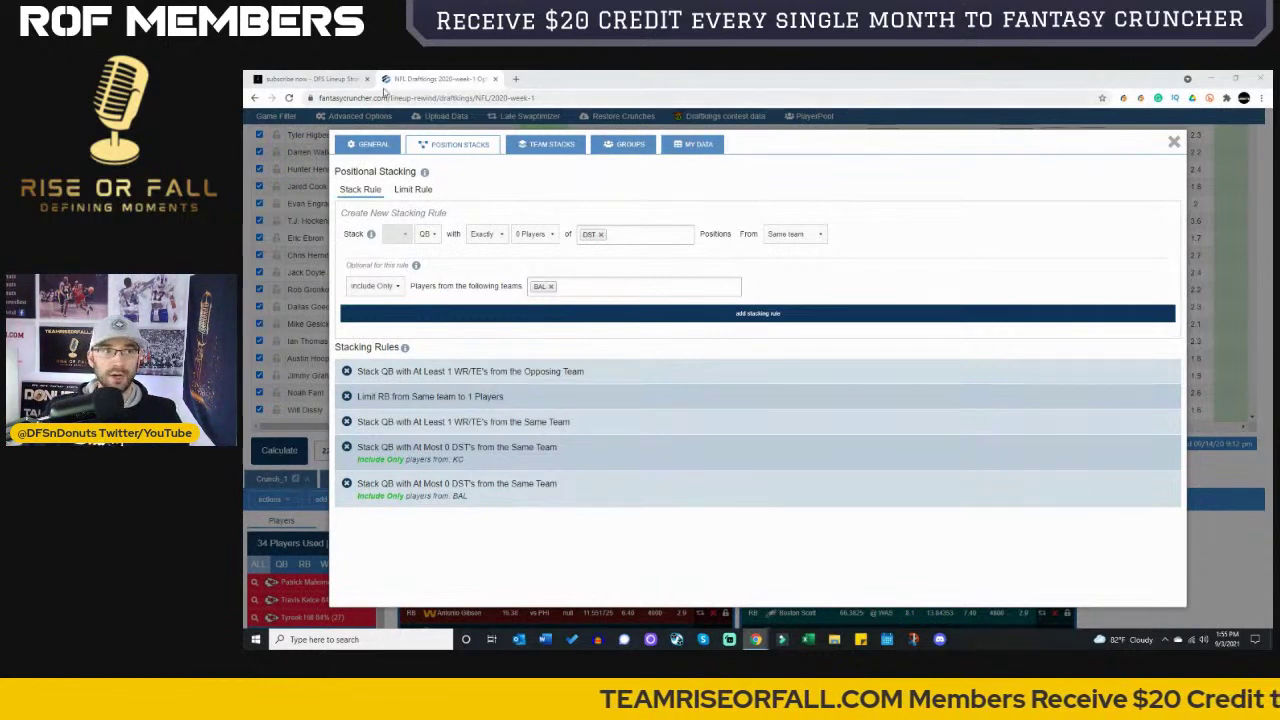
# Switch to the Rise or Fall subscription page and review what the $29.99/month membership includes
pyautogui.click(340, 78)
pyautogui.moveTo(343, 98); pyautogui.dragTo(388, 98)
pyautogui.hotkey('ctrl', 'a')
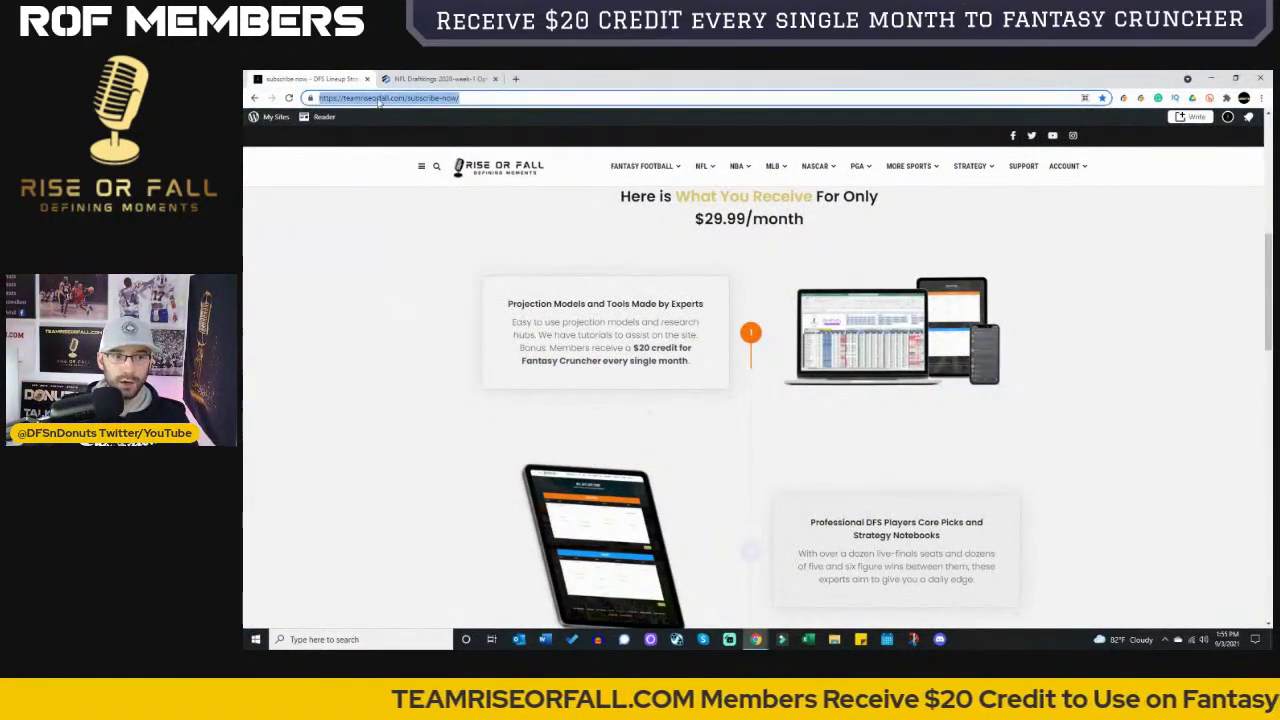
pyautogui.hotkey('alt', 'Tab')
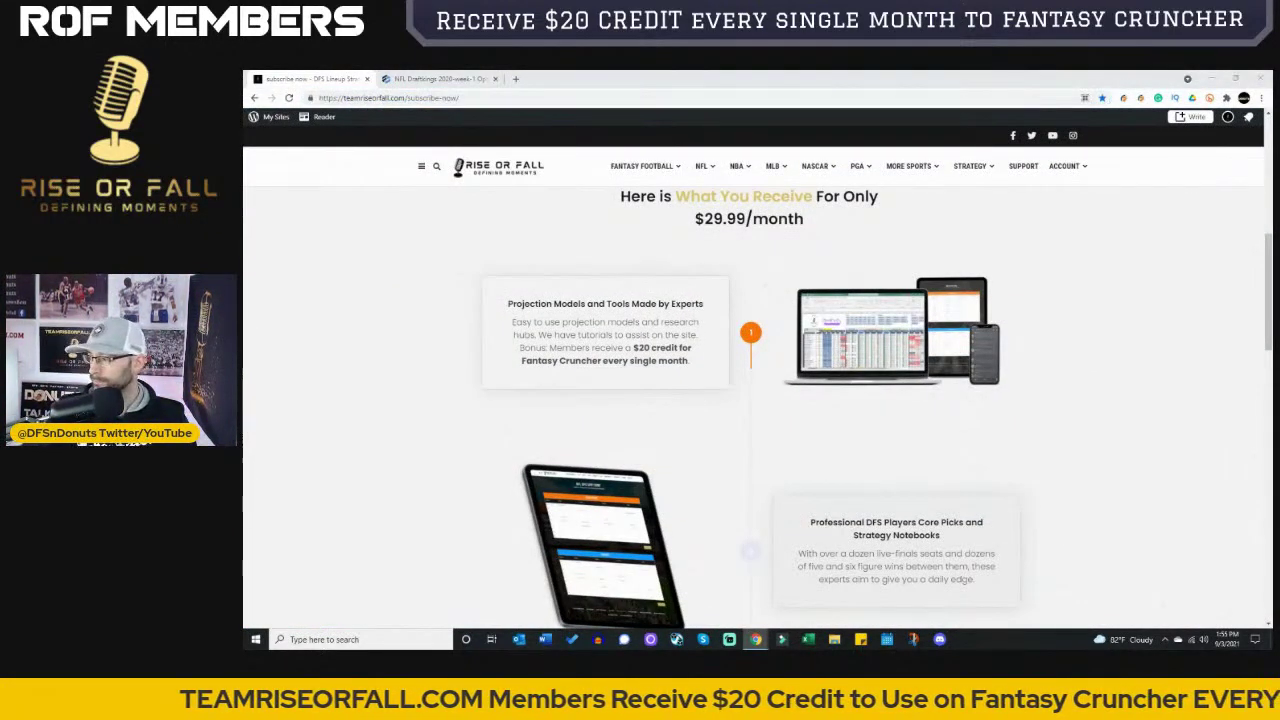
pyautogui.scroll(2, 860, 280)
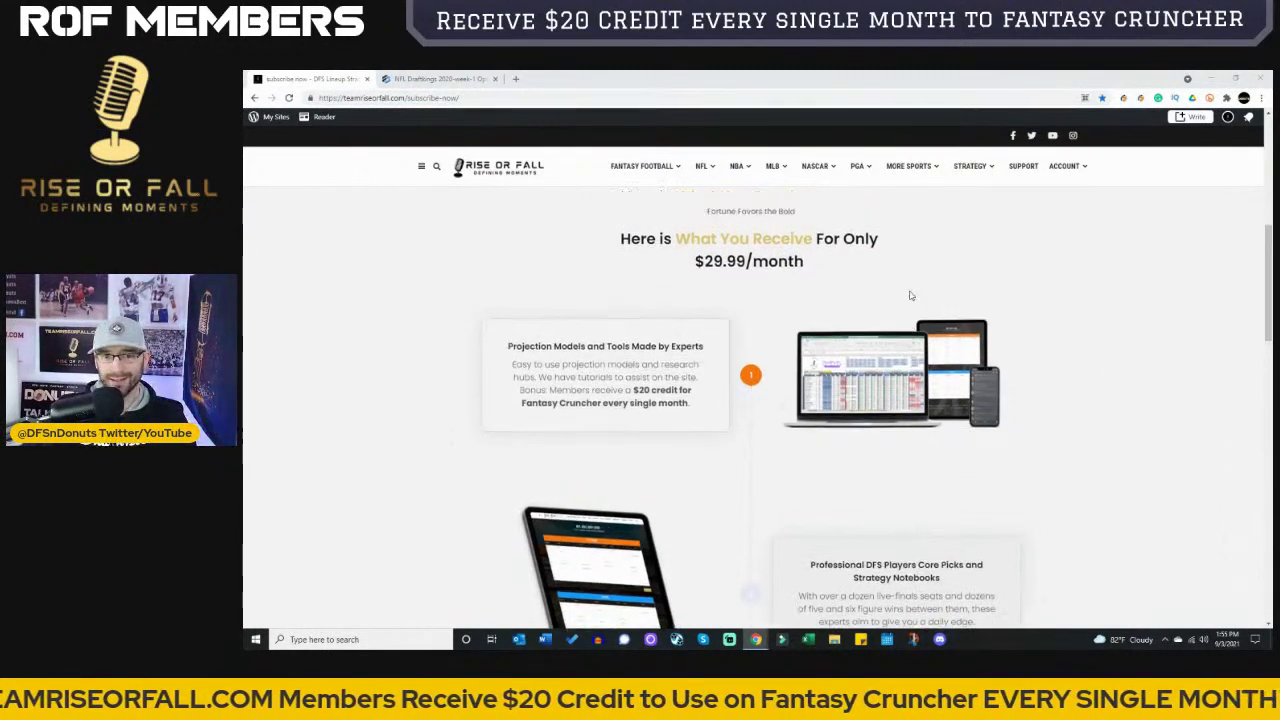
pyautogui.scroll(-2, 743, 322)
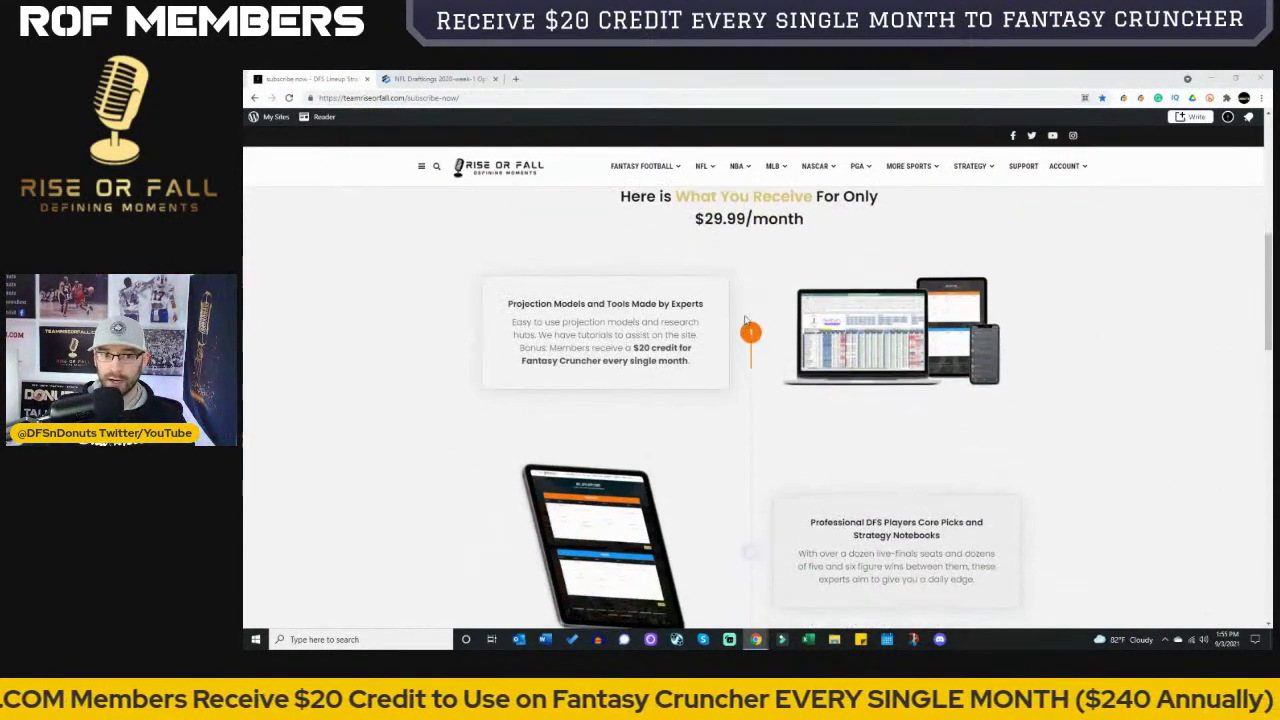
pyautogui.scroll(-1, 688, 242)
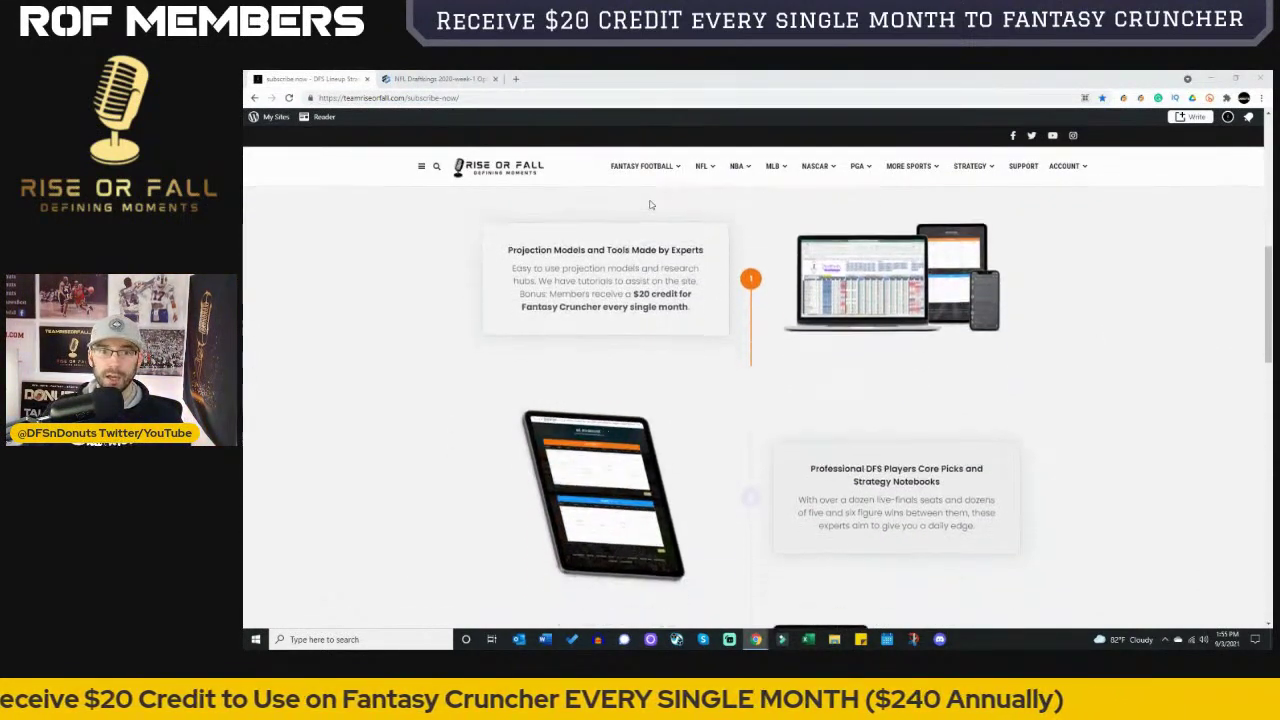
pyautogui.scroll(1, 634, 337)
# Highlight the $20 monthly Fantasy Cruncher credit text in the Projection Models and Tools description
pyautogui.moveTo(634, 337); pyautogui.dragTo(696, 372)
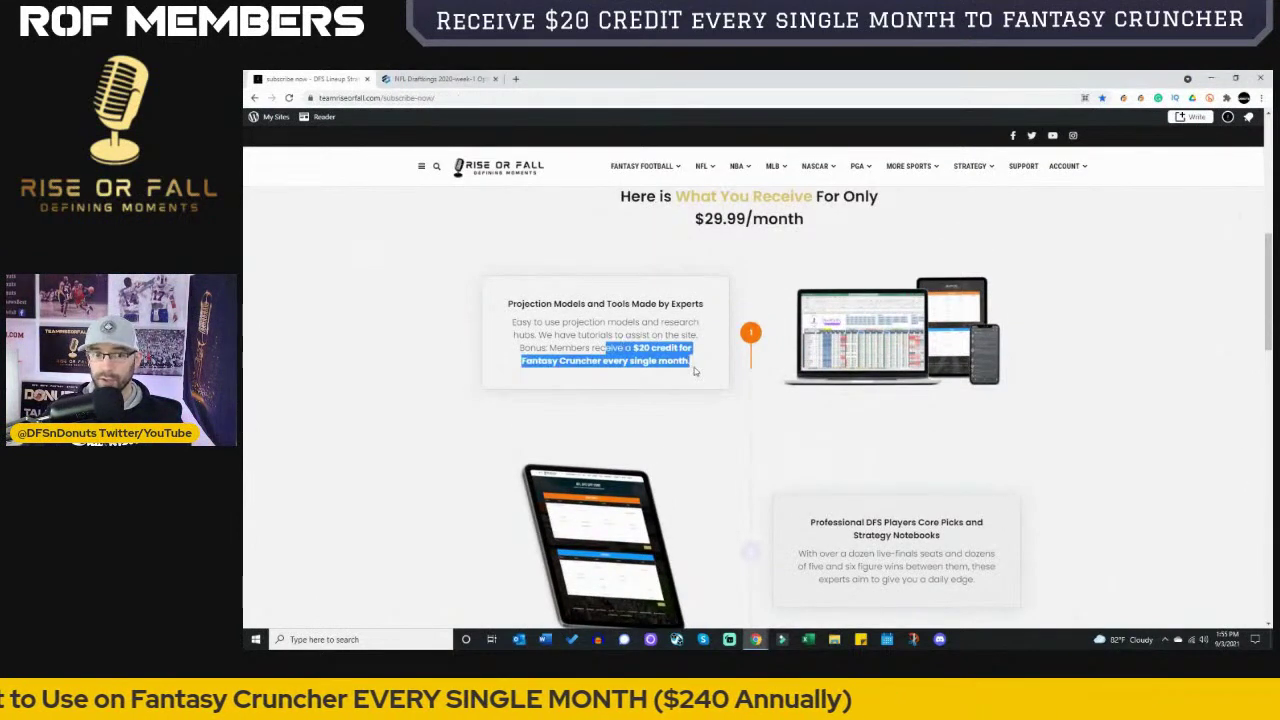
pyautogui.click(696, 372)
pyautogui.moveTo(532, 366); pyautogui.dragTo(694, 368)
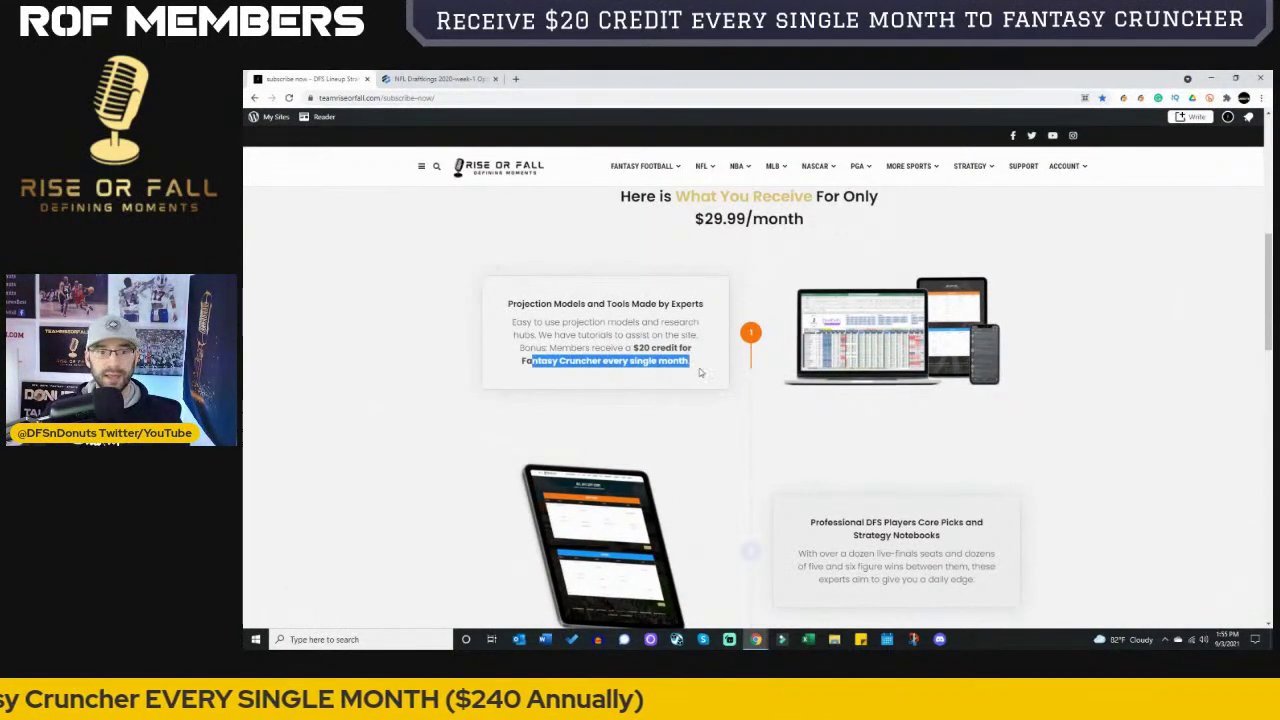
pyautogui.click(700, 372)
pyautogui.moveTo(522, 360); pyautogui.dragTo(622, 362)
pyautogui.click(622, 362)
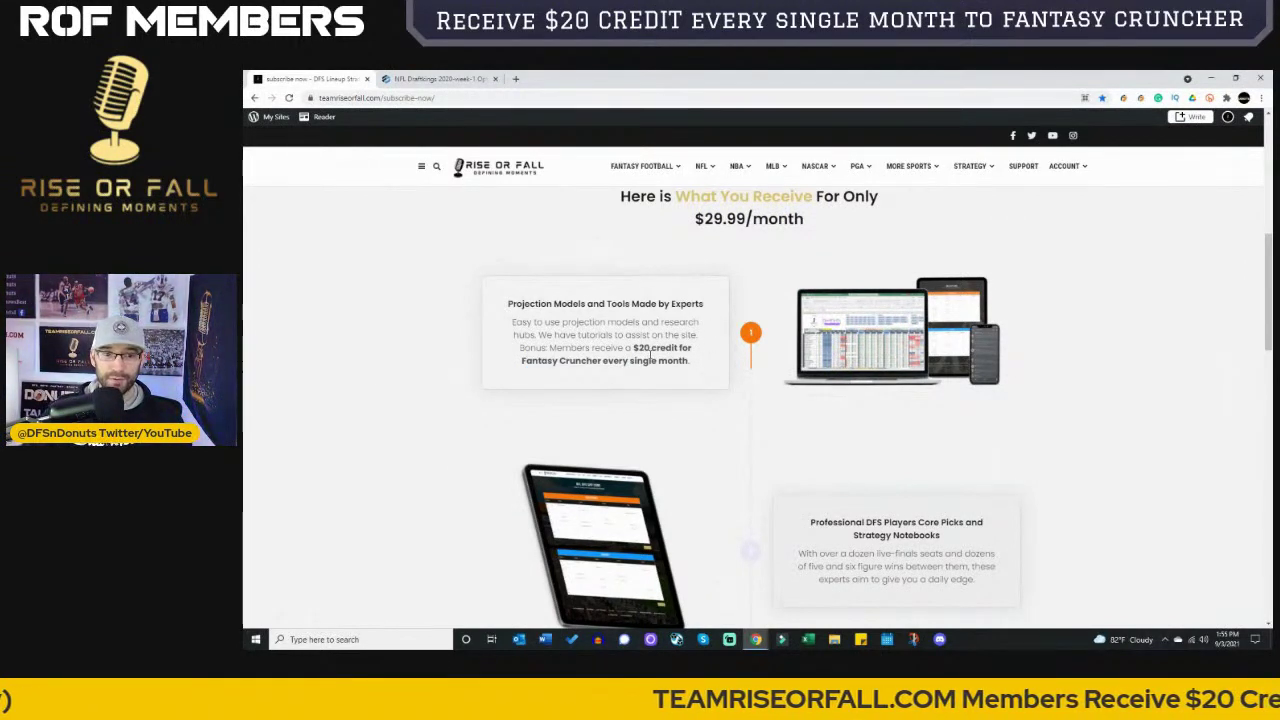
pyautogui.moveTo(633, 348); pyautogui.dragTo(703, 367)
pyautogui.click(706, 360)
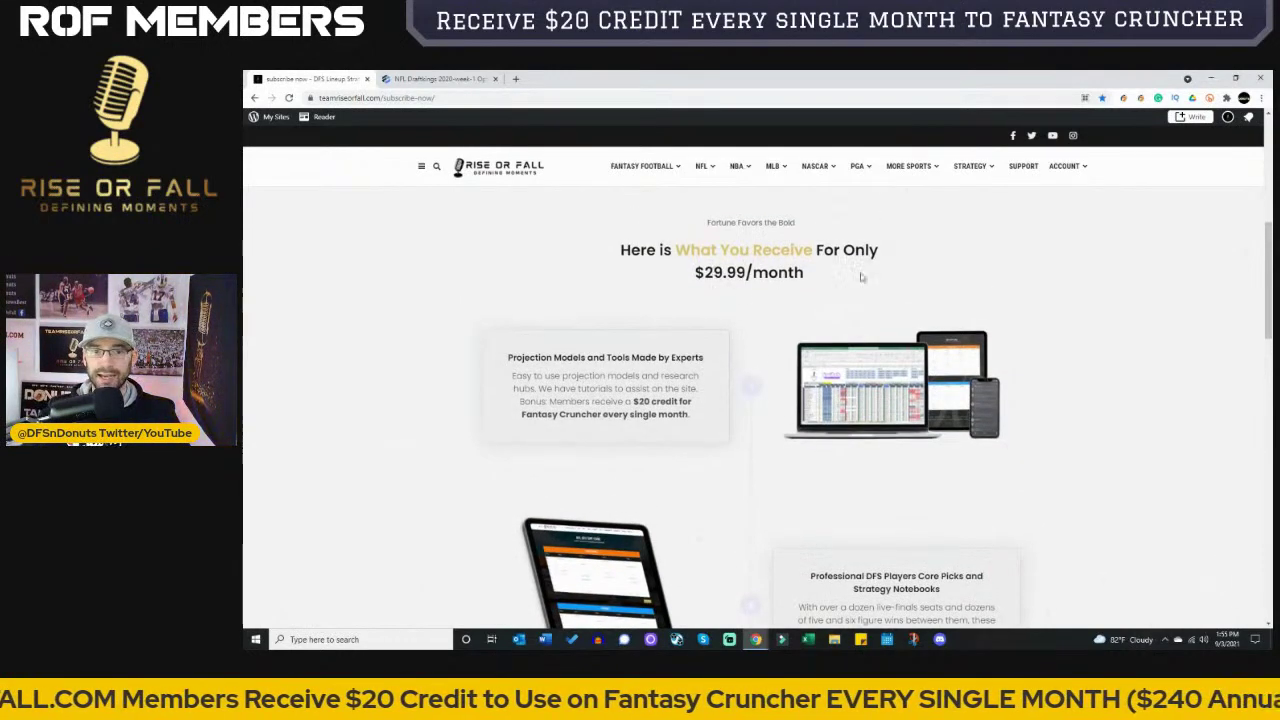
# Open the NFL DFS homepage and look over its tools, content and tutorial lists
pyautogui.moveTo(703, 166)
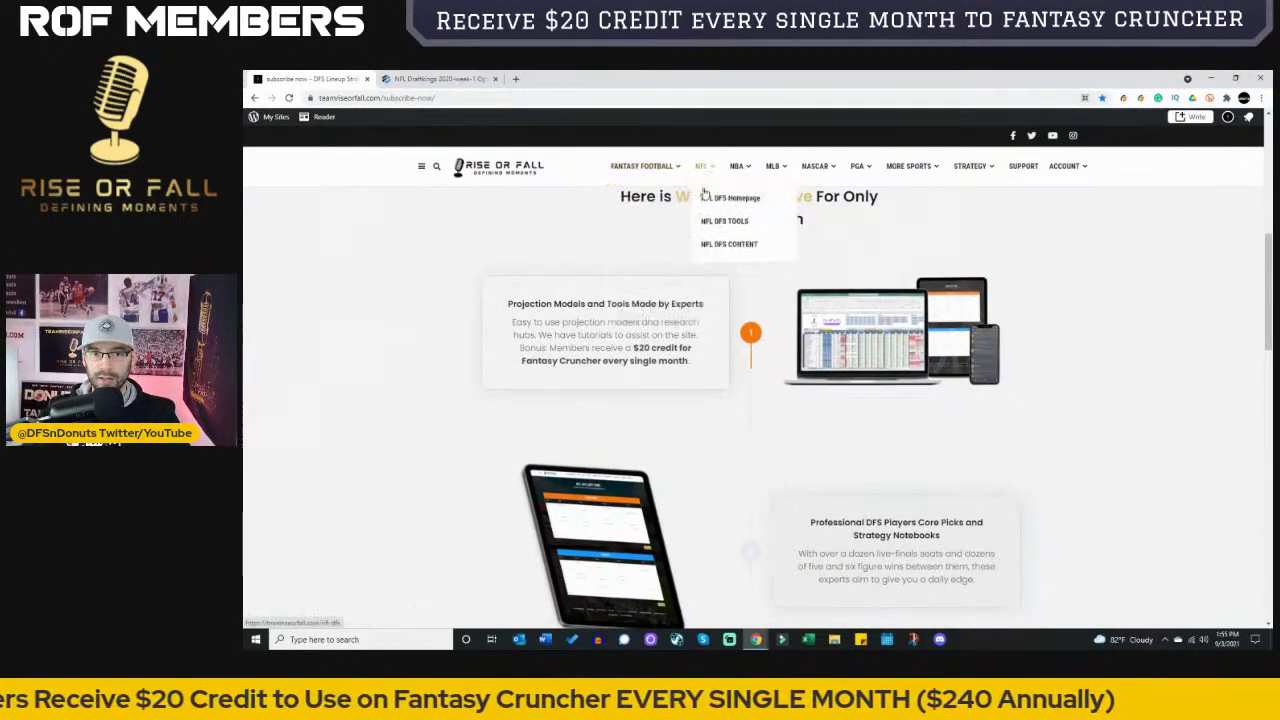
pyautogui.click(905, 300)
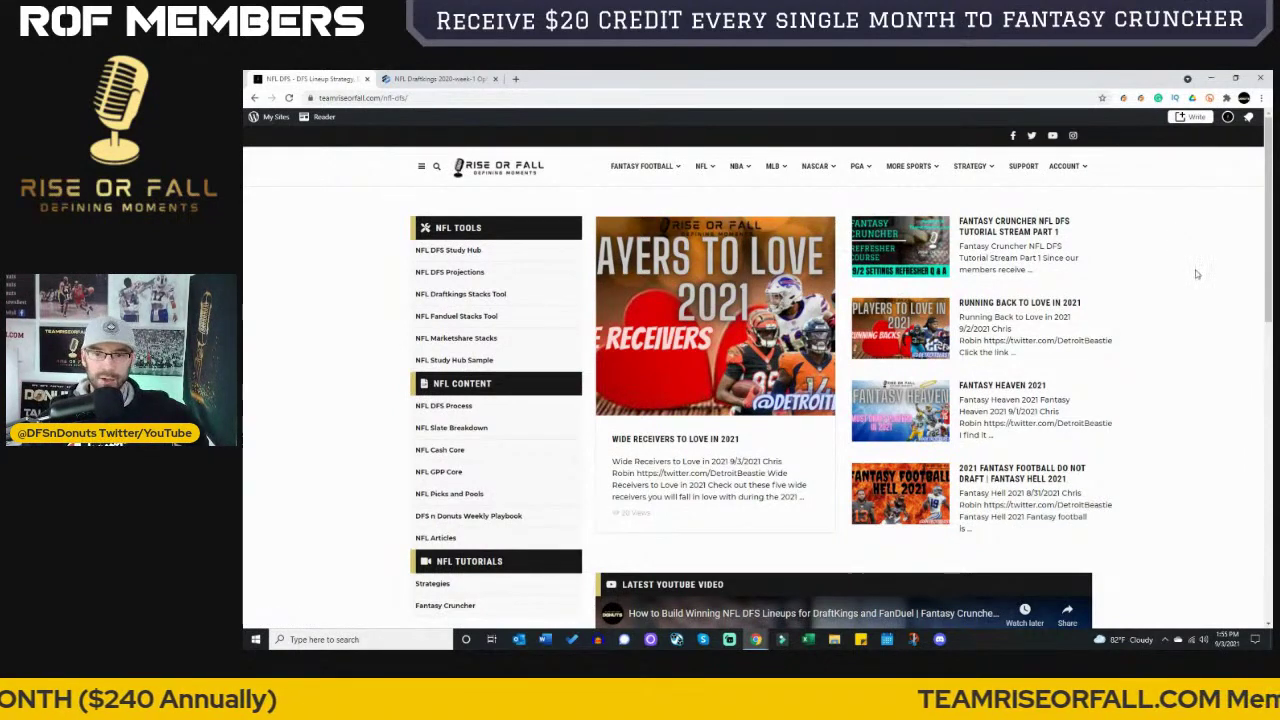
pyautogui.scroll(-1, 1174, 262)
pyautogui.scroll(-1, 1170, 265)
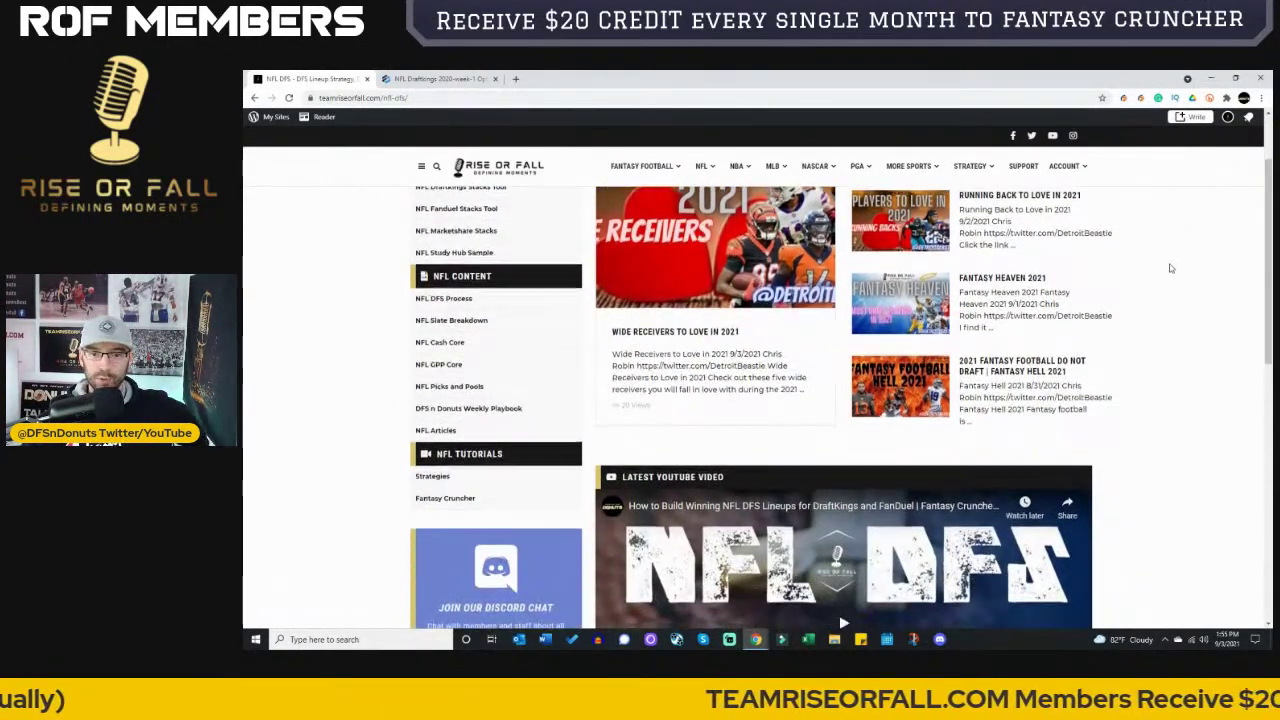
pyautogui.scroll(1, 1183, 274)
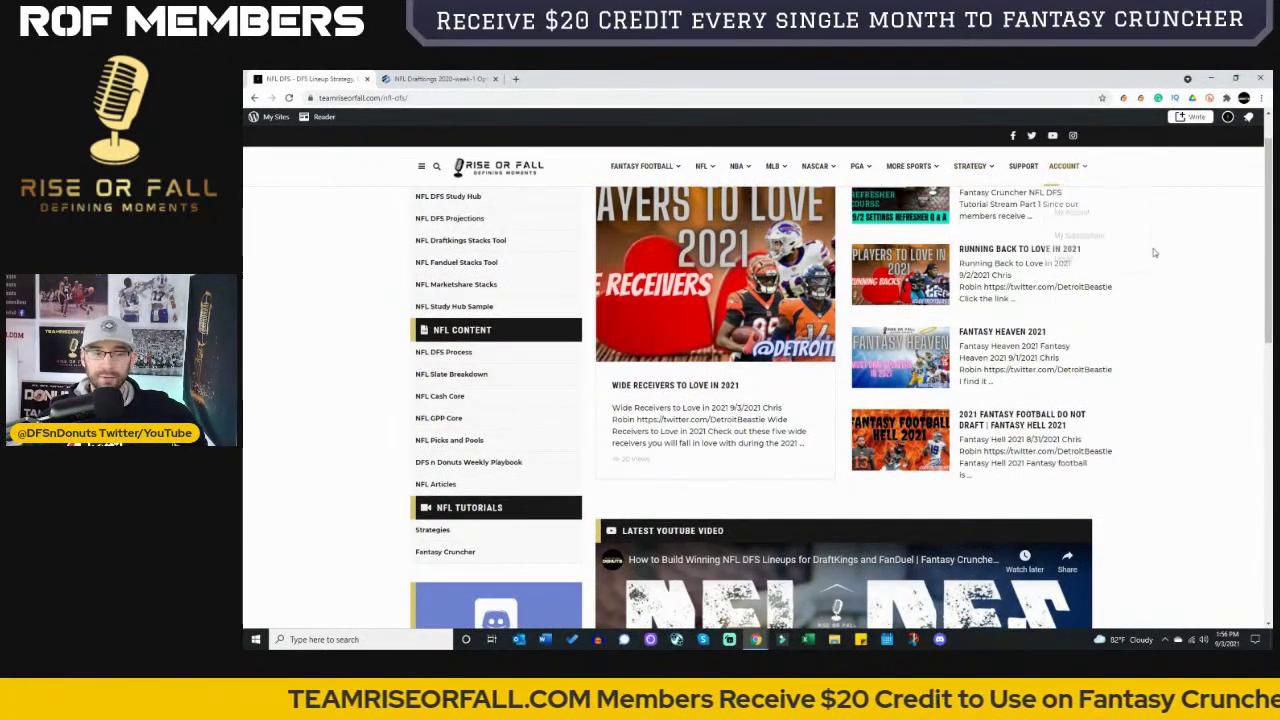
pyautogui.scroll(1, 1155, 254)
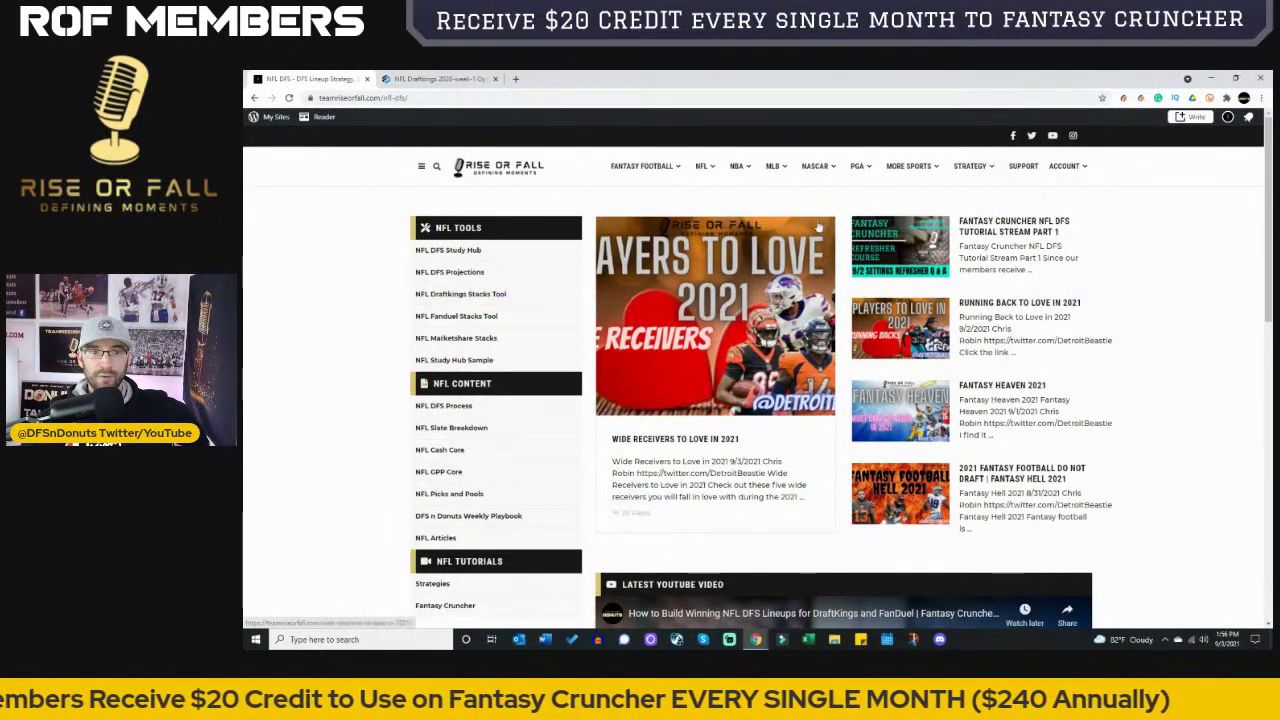
# Open the NBA DFS homepage and dismiss the flash sale popup to view its tools and content
pyautogui.moveTo(737, 166)
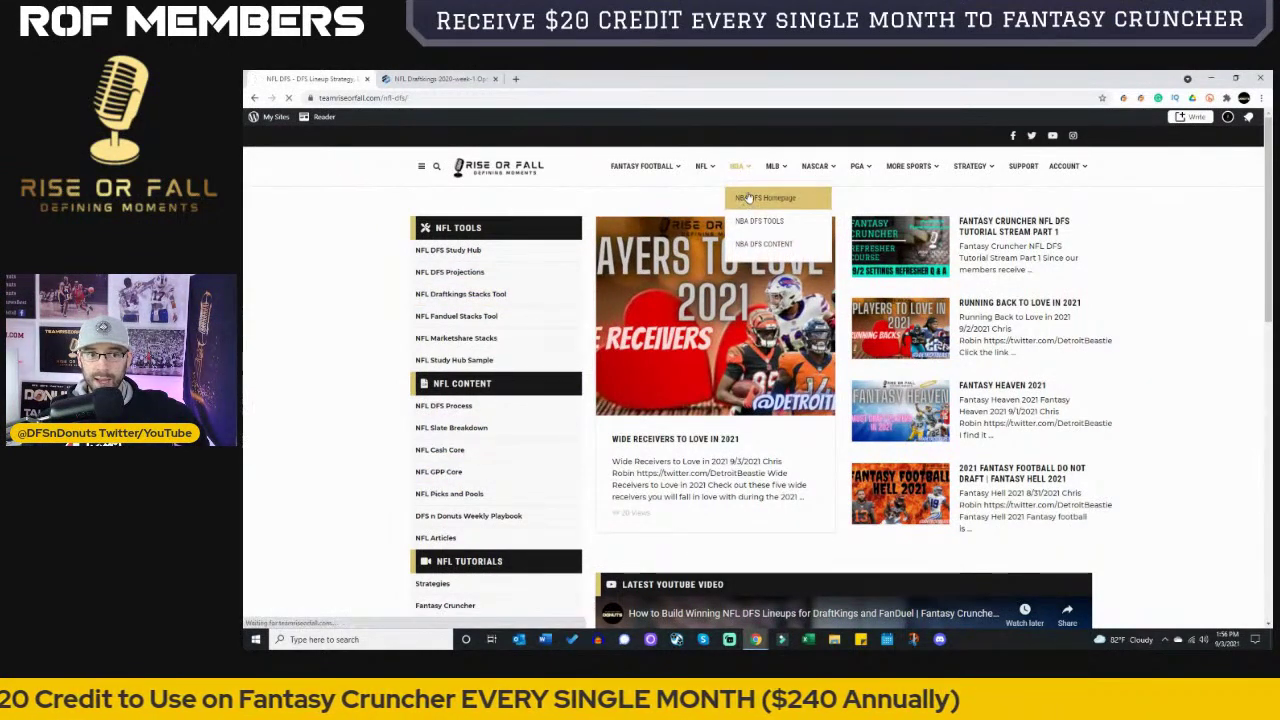
pyautogui.click(746, 198)
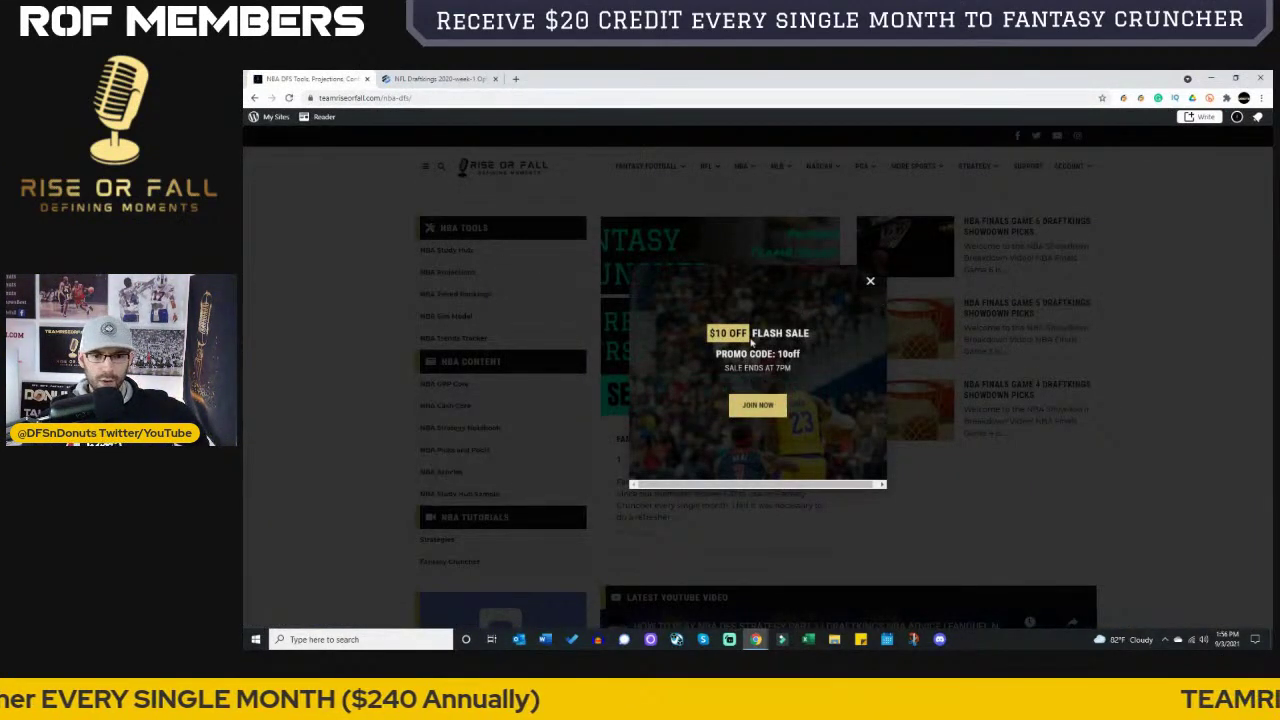
pyautogui.click(871, 281)
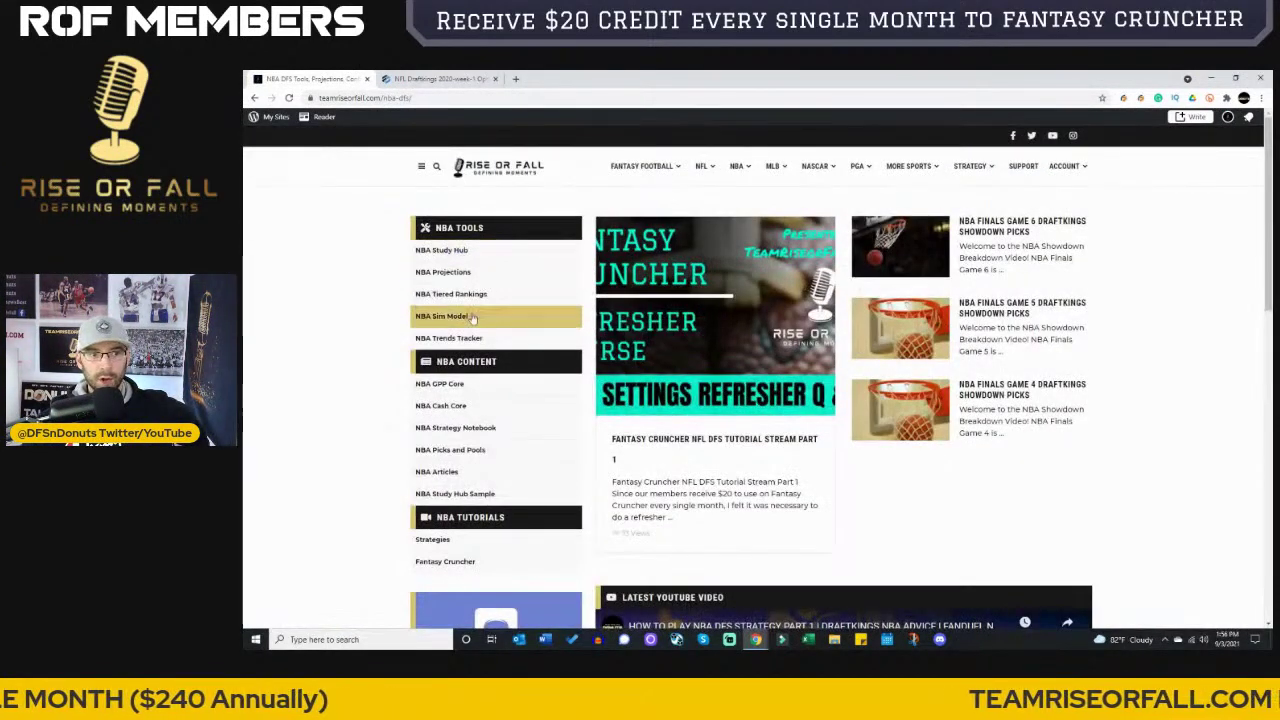
# View the MLB and NASCAR DFS homepages and close the Rise or Fall site to return to Fantasy Cruncher's stacking rules
pyautogui.click(767, 285)
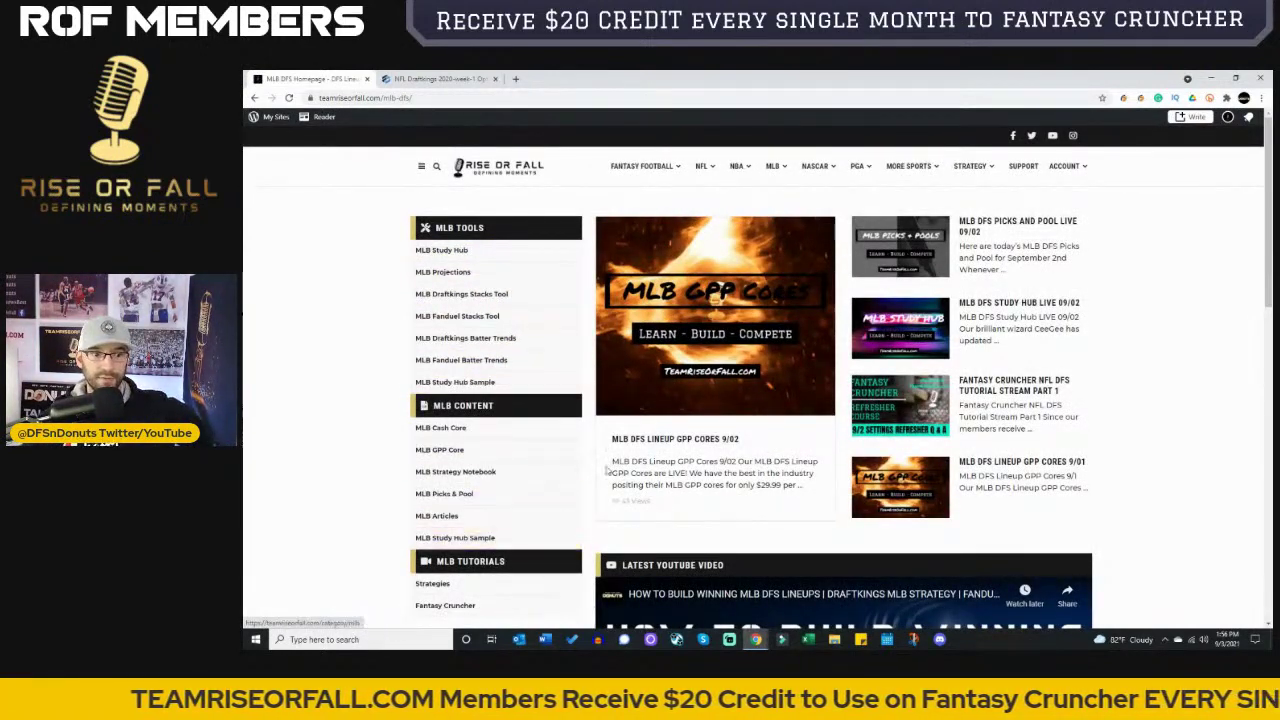
pyautogui.click(836, 196)
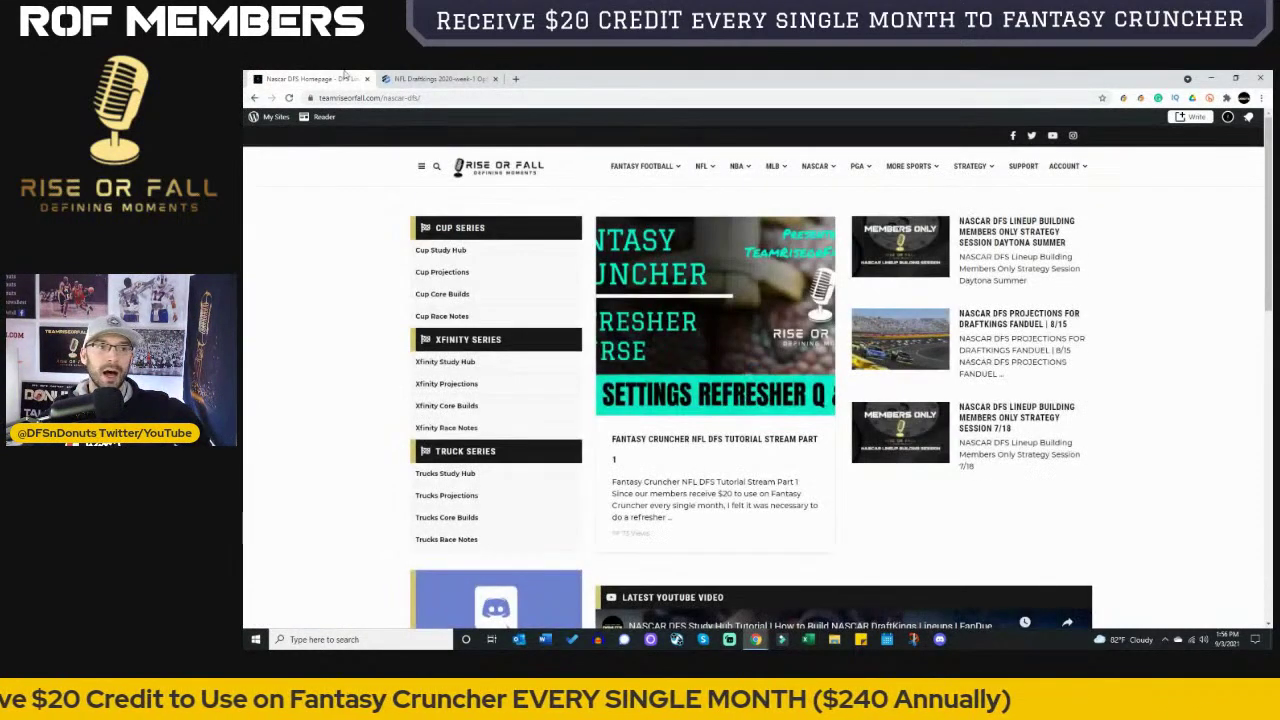
pyautogui.click(366, 78)
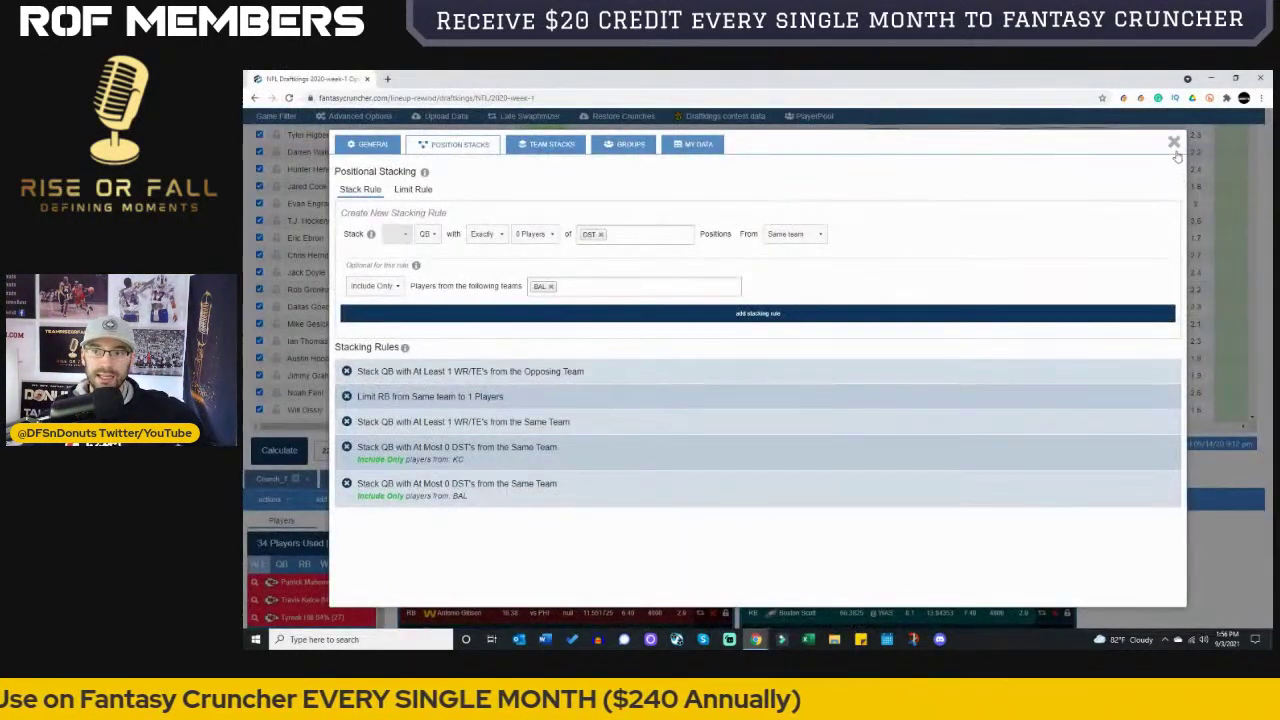